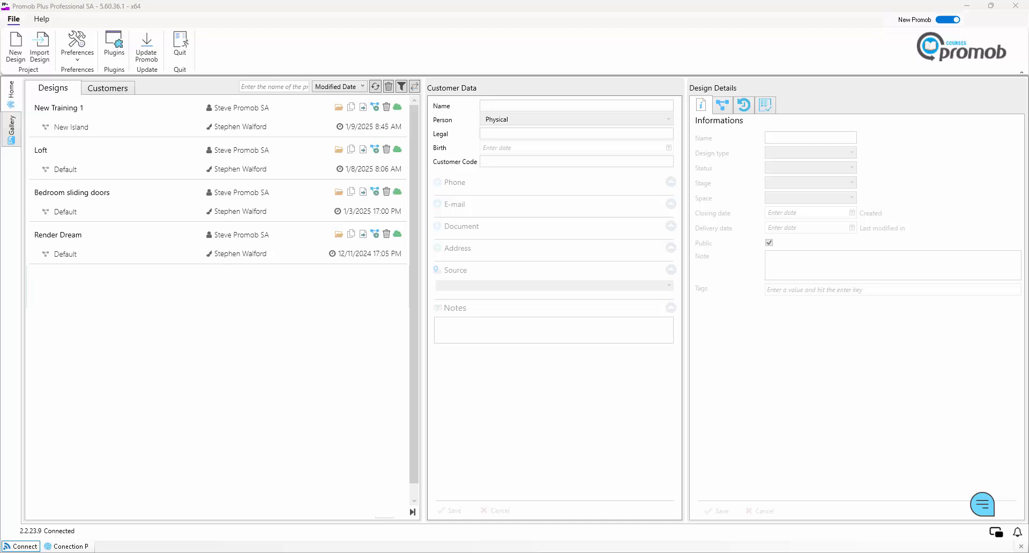
Create an option named "New Sink and colour" for the New Training 1 design, based on New Island, as the active option
{"action": "left_click", "coordinate": [125, 127]}
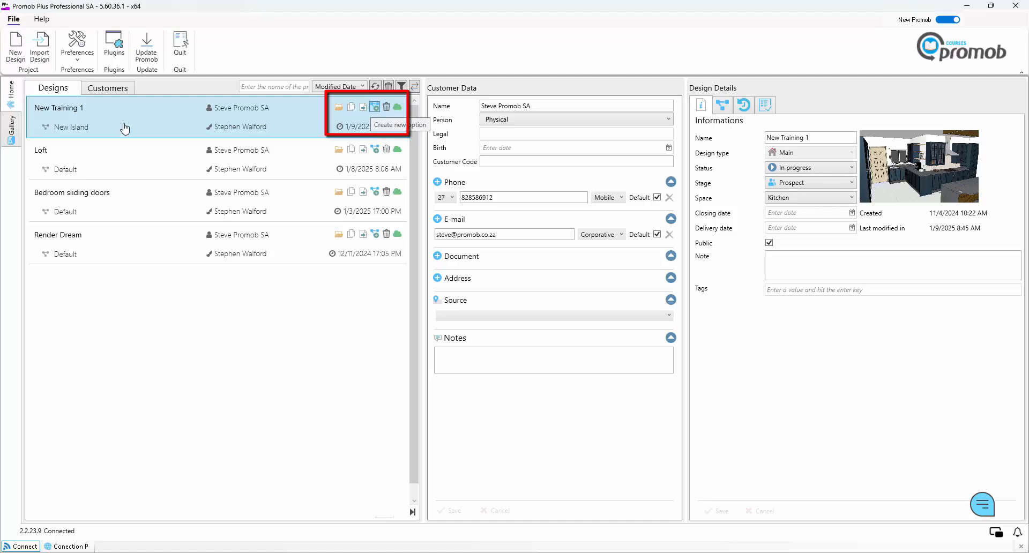
{"action": "left_click", "coordinate": [374, 106]}
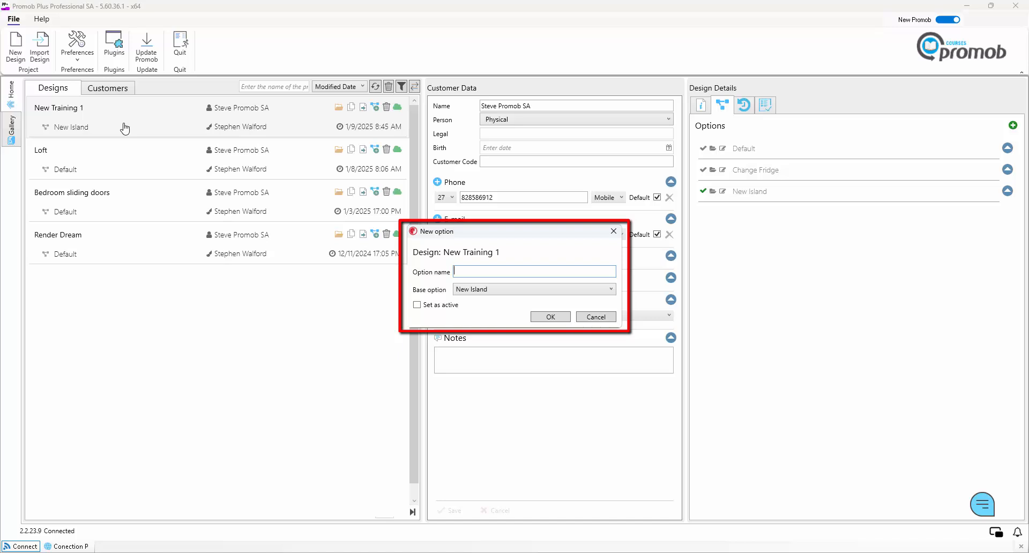
{"action": "type", "text": "New Sink and colour"}
{"action": "key", "text": "Return"}
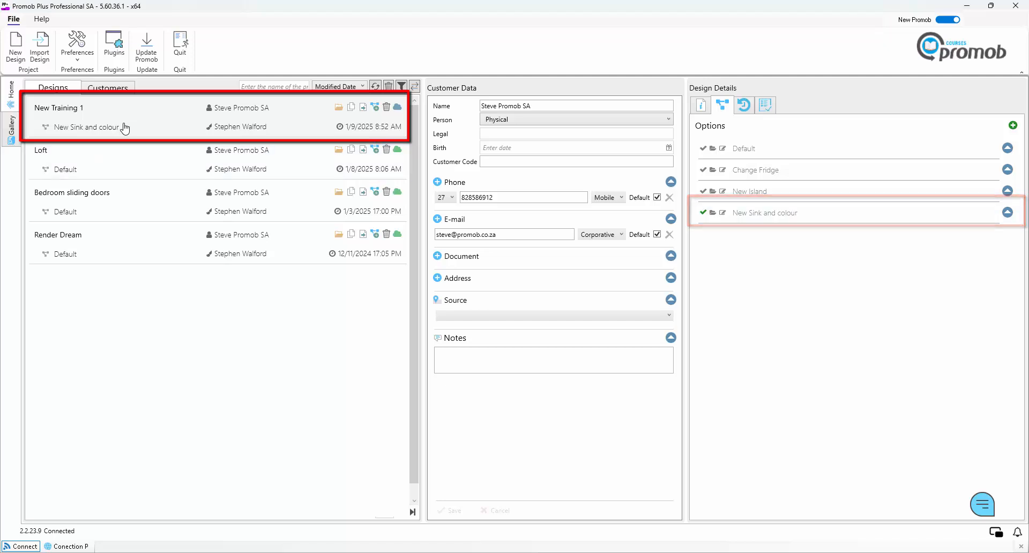
Examine the status and stage choices in New Training 1's design information
{"action": "left_click", "coordinate": [124, 129]}
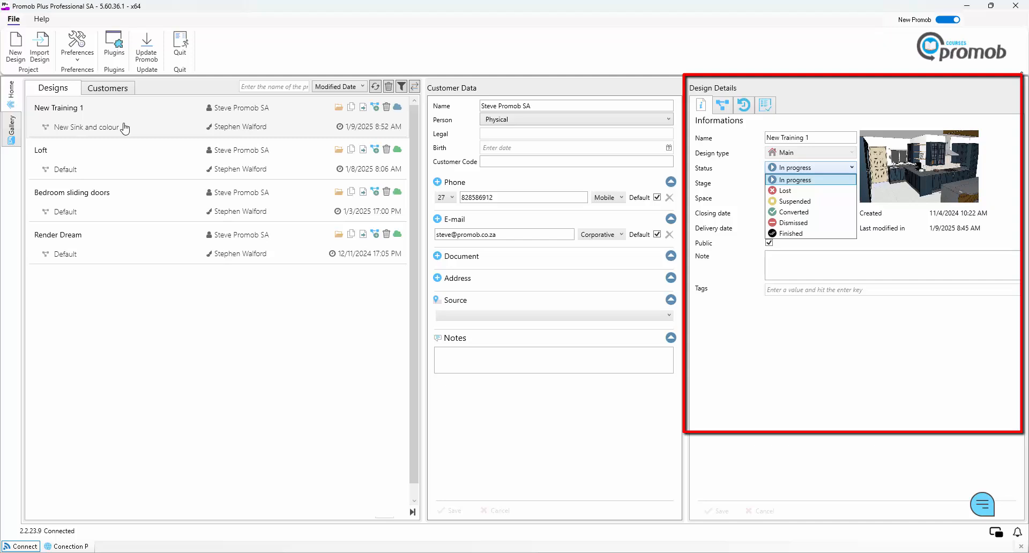
{"action": "key", "text": "Escape"}
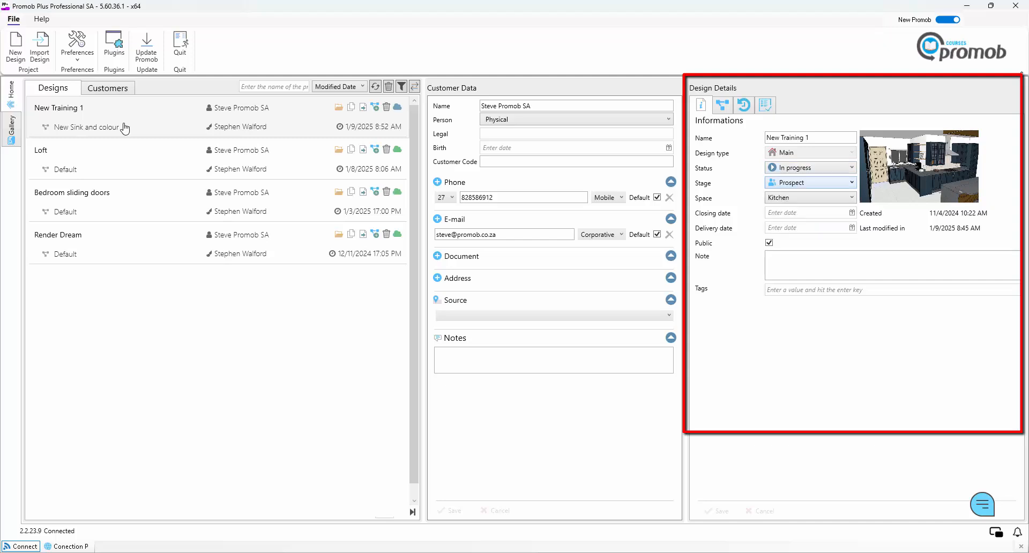
{"action": "key", "text": "alt+Down"}
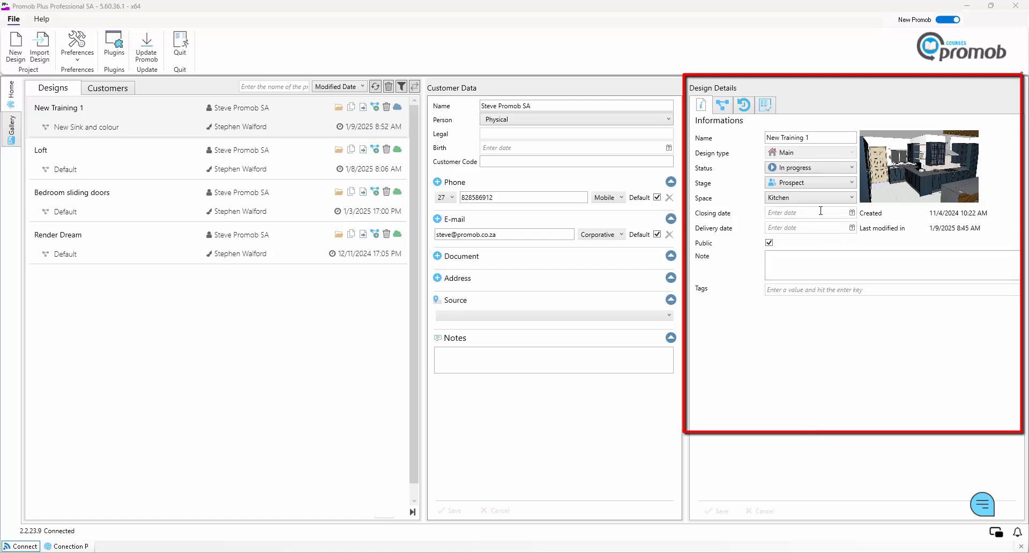
Look through the space types available for New Training 1, keep Kitchen, and check the closing date field
{"action": "left_click", "coordinate": [851, 199]}
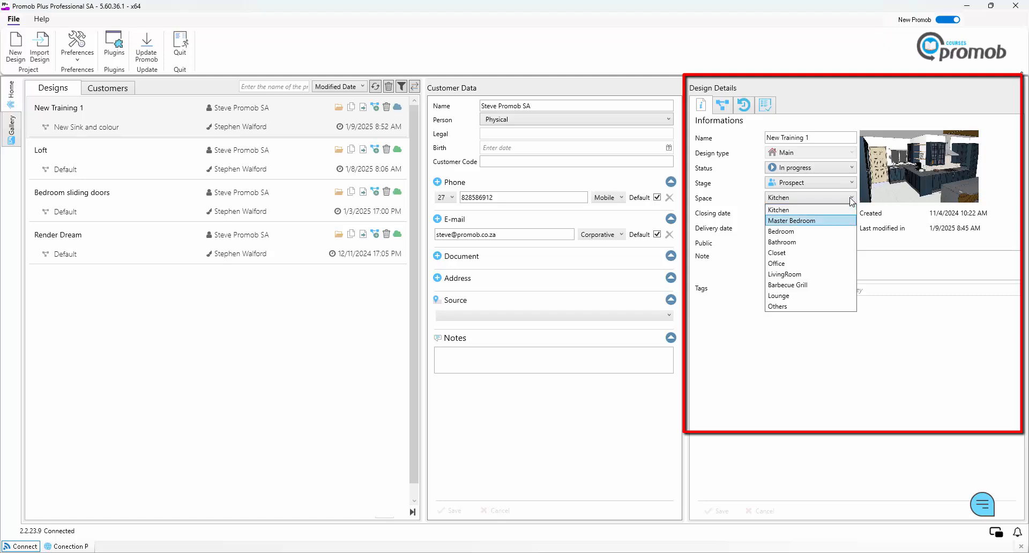
{"action": "key", "text": "Down"}
{"action": "key", "text": "Down"}
{"action": "key", "text": "Down"}
{"action": "key", "text": "Down"}
{"action": "key", "text": "Down"}
{"action": "key", "text": "Down"}
{"action": "key", "text": "Down"}
{"action": "key", "text": "Down"}
{"action": "key", "text": "Up"}
{"action": "key", "text": "Up"}
{"action": "key", "text": "Up"}
{"action": "key", "text": "Up"}
{"action": "key", "text": "Up"}
{"action": "key", "text": "Up"}
{"action": "key", "text": "Up"}
{"action": "key", "text": "Up"}
{"action": "key", "text": "Up"}
{"action": "key", "text": "Return"}
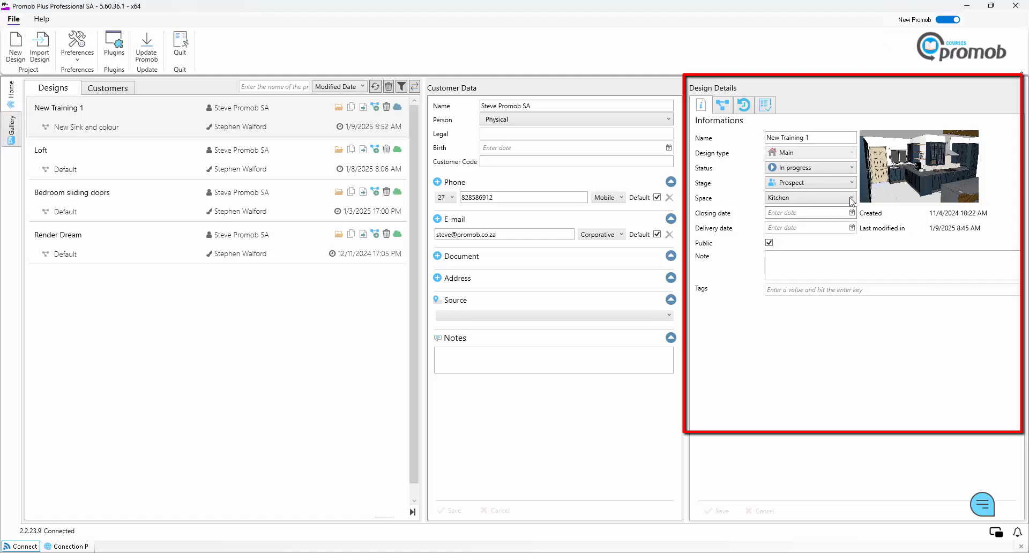
{"action": "left_click", "coordinate": [851, 212]}
{"action": "key", "text": "Escape"}
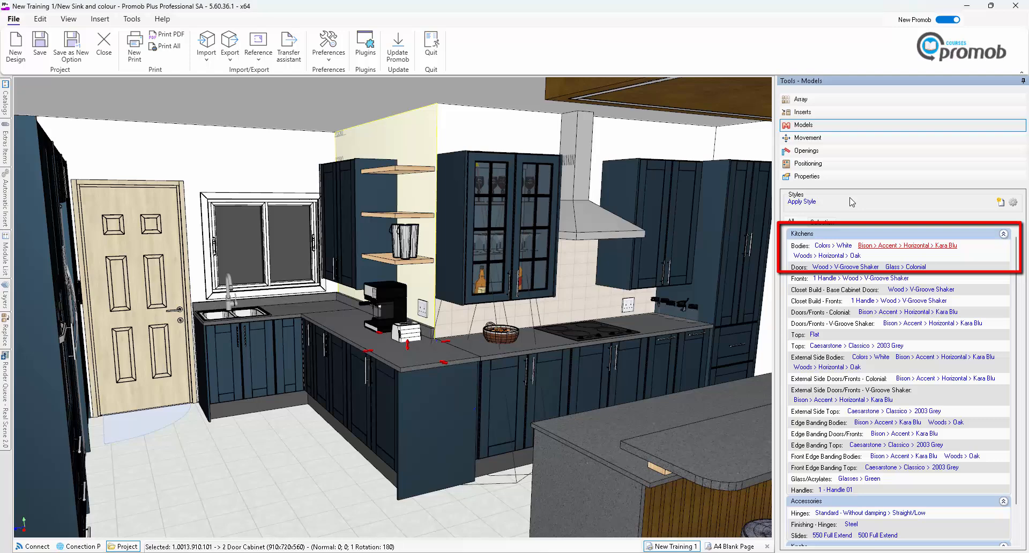
Replace Kara Blu with Bison > Demand > Horizontal > Vardo on the kitchen bodies and V-Groove Shaker doors and fronts, and save the design
{"action": "left_click", "coordinate": [943, 246]}
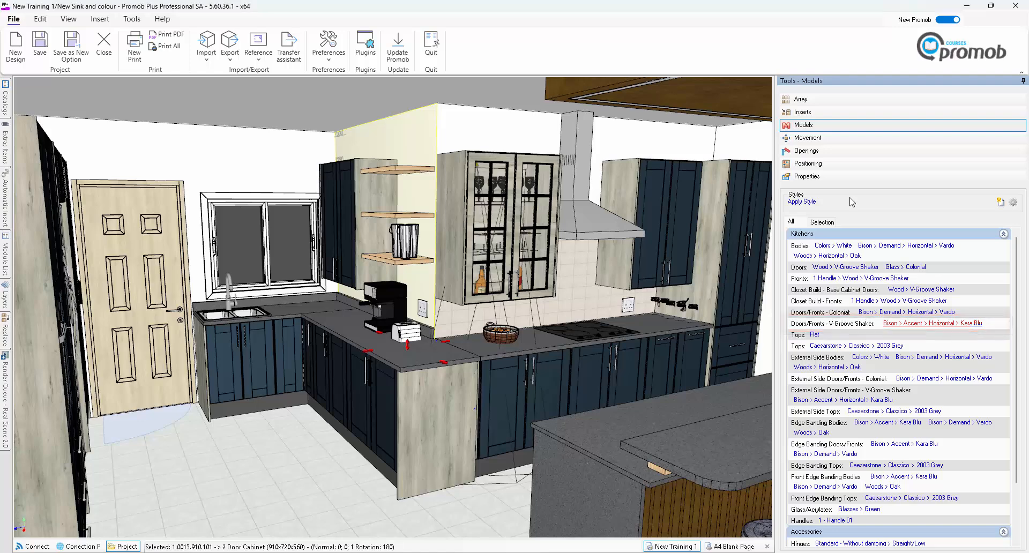
{"action": "left_click", "coordinate": [968, 323]}
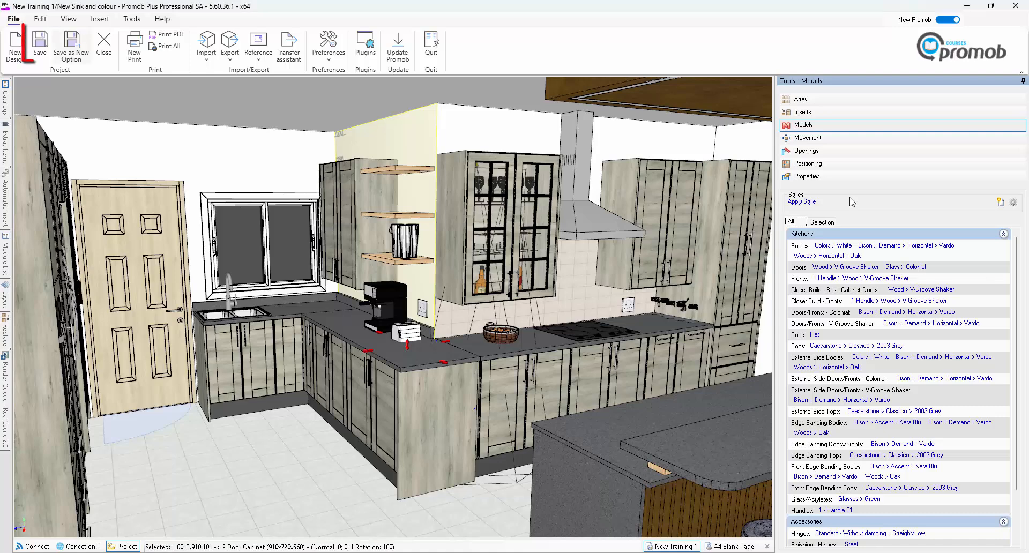
{"action": "key", "text": "ctrl+s"}
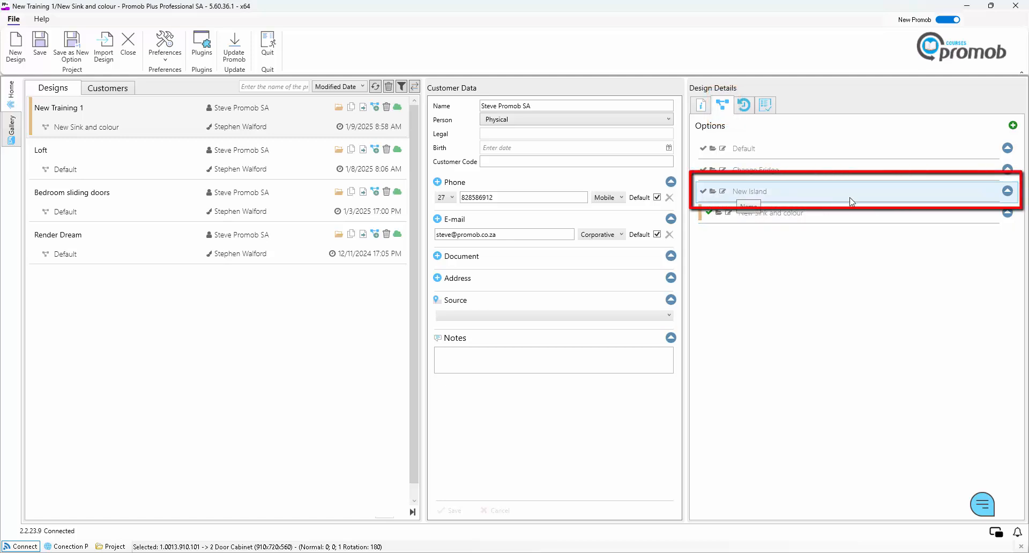
Try to make New Island the active option of New Training 1 while the design is open
{"action": "left_click", "coordinate": [852, 202]}
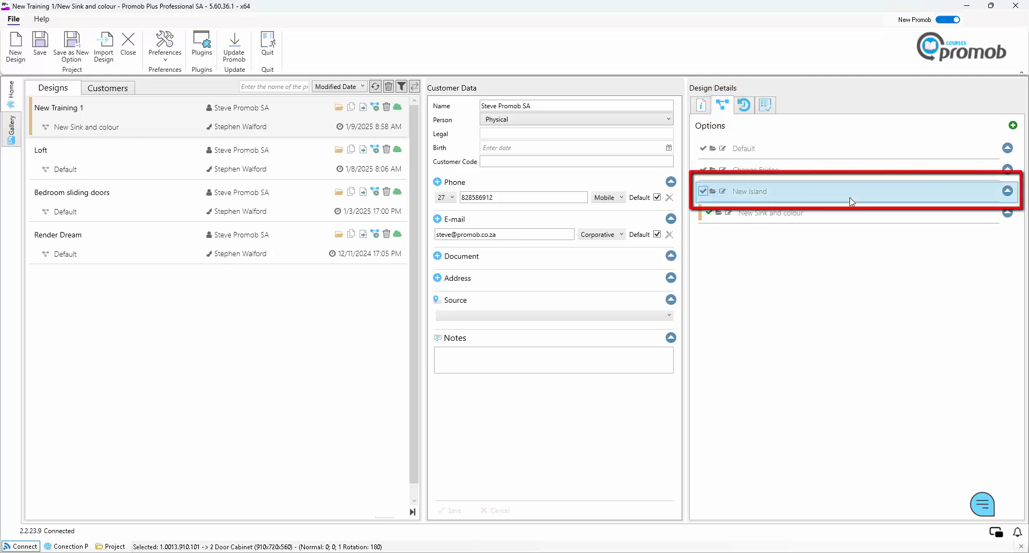
{"action": "left_click", "coordinate": [852, 201]}
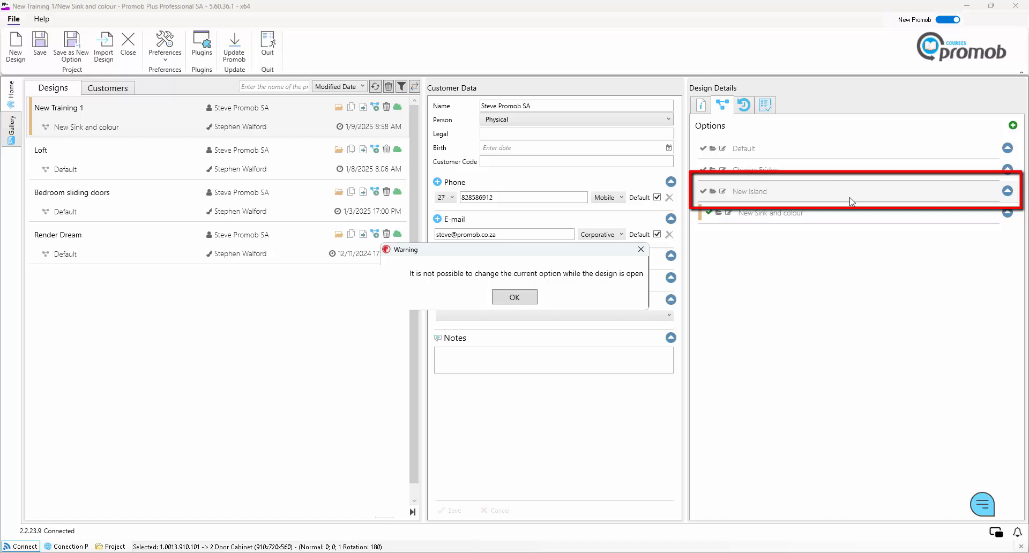
{"action": "key", "text": "Return"}
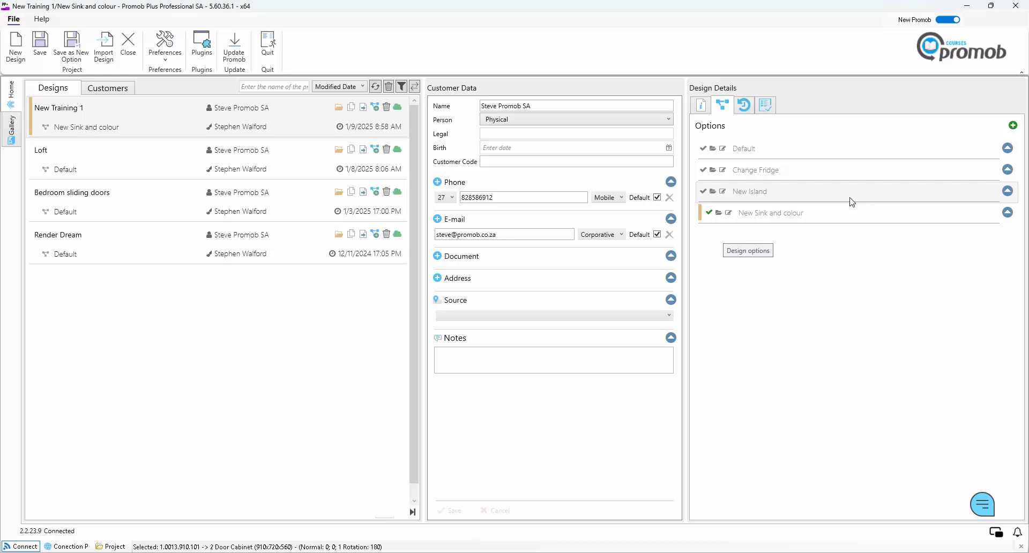
Open the Loft design and save it
{"action": "key", "text": "Down"}
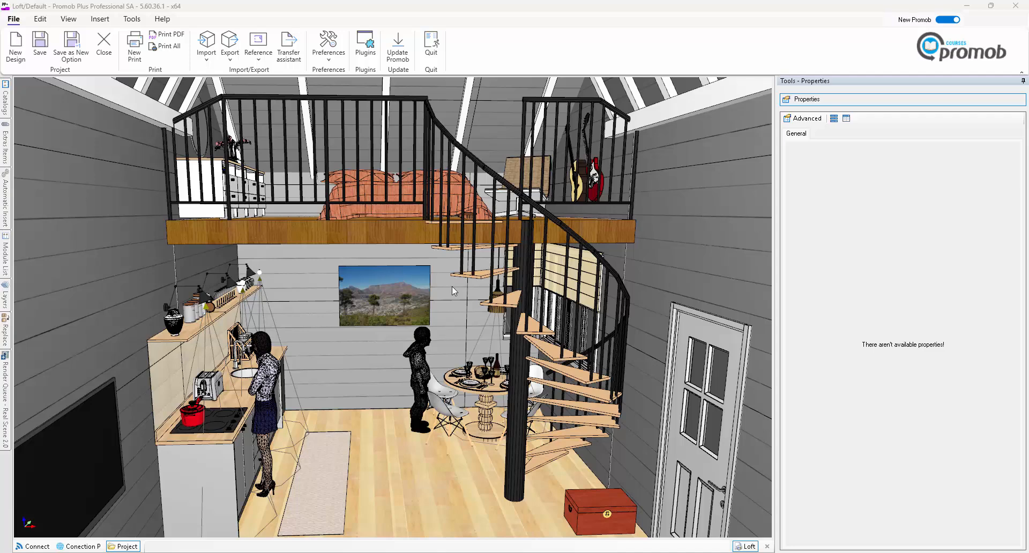
{"action": "left_click", "coordinate": [40, 51]}
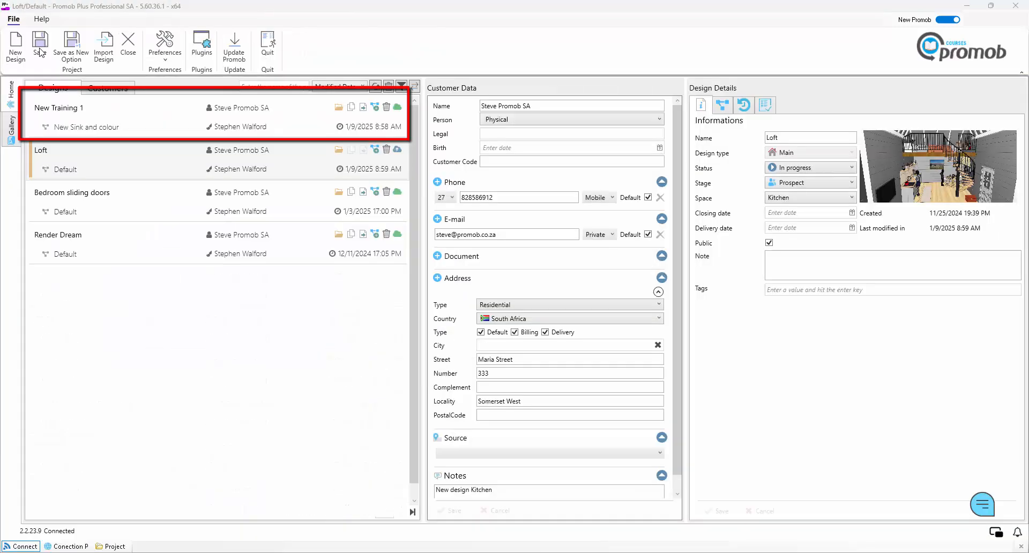
Make New Island the active option of New Training 1 and open that design, postponing the gallery upload of renders
{"action": "left_click", "coordinate": [168, 116]}
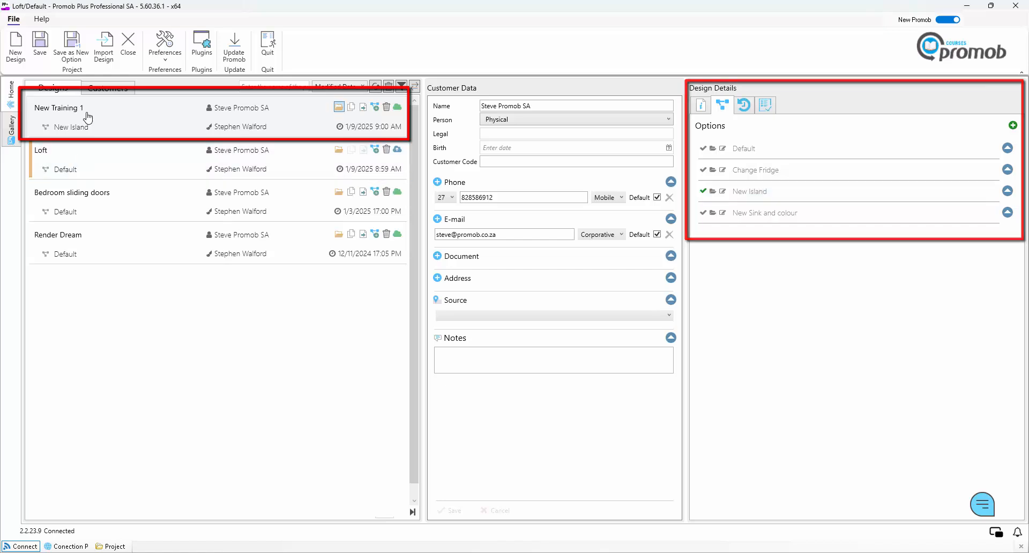
{"action": "left_click", "coordinate": [88, 117]}
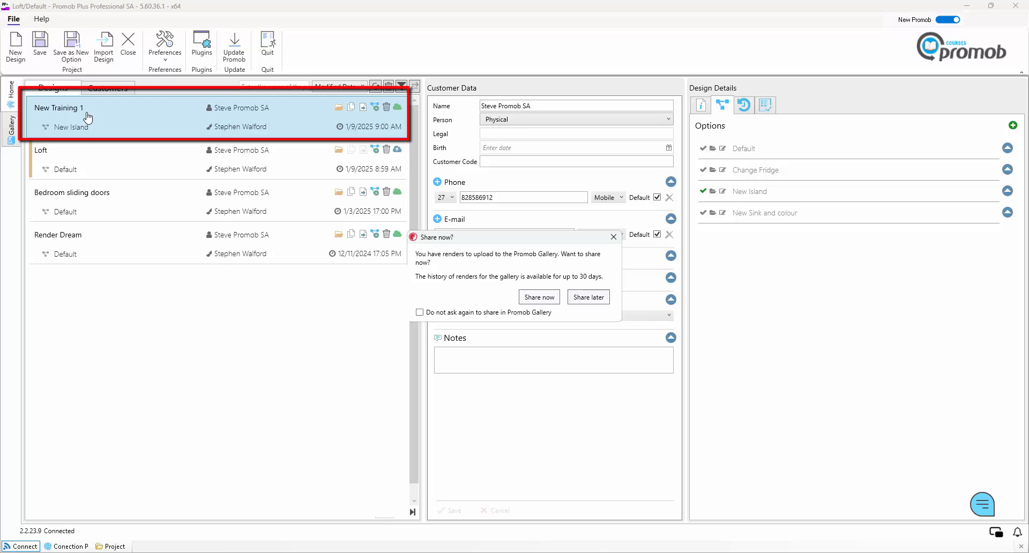
{"action": "left_click", "coordinate": [595, 299]}
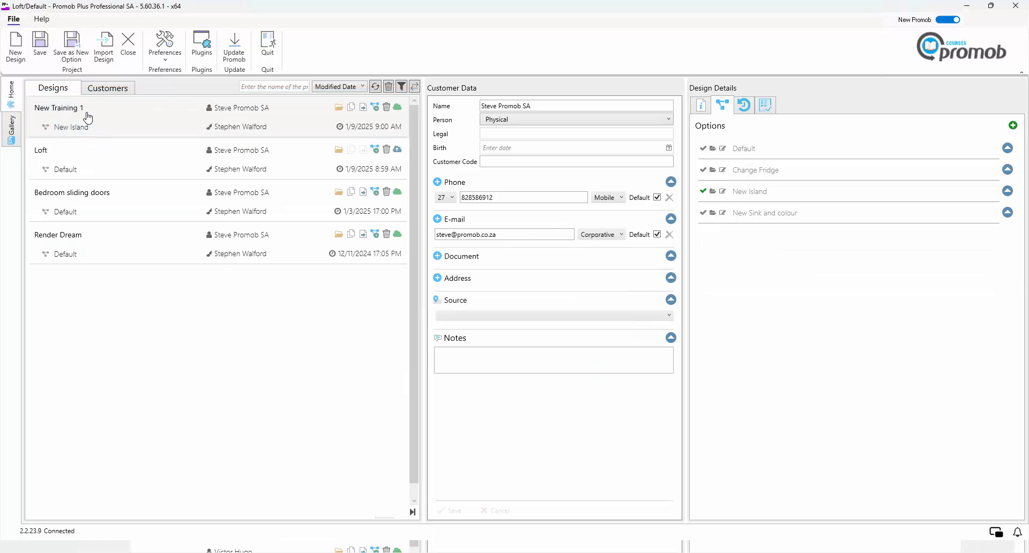
{"action": "double_click", "coordinate": [87, 118]}
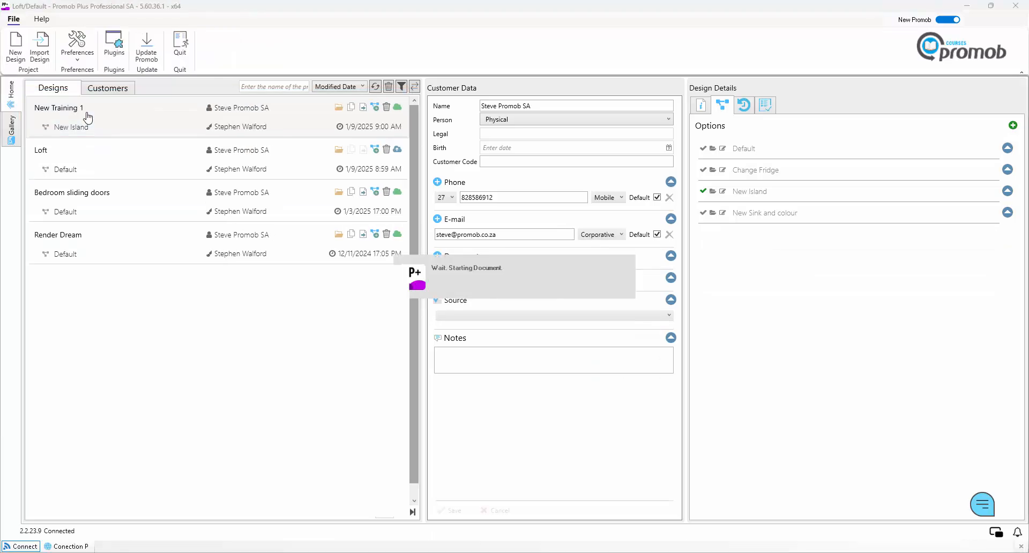